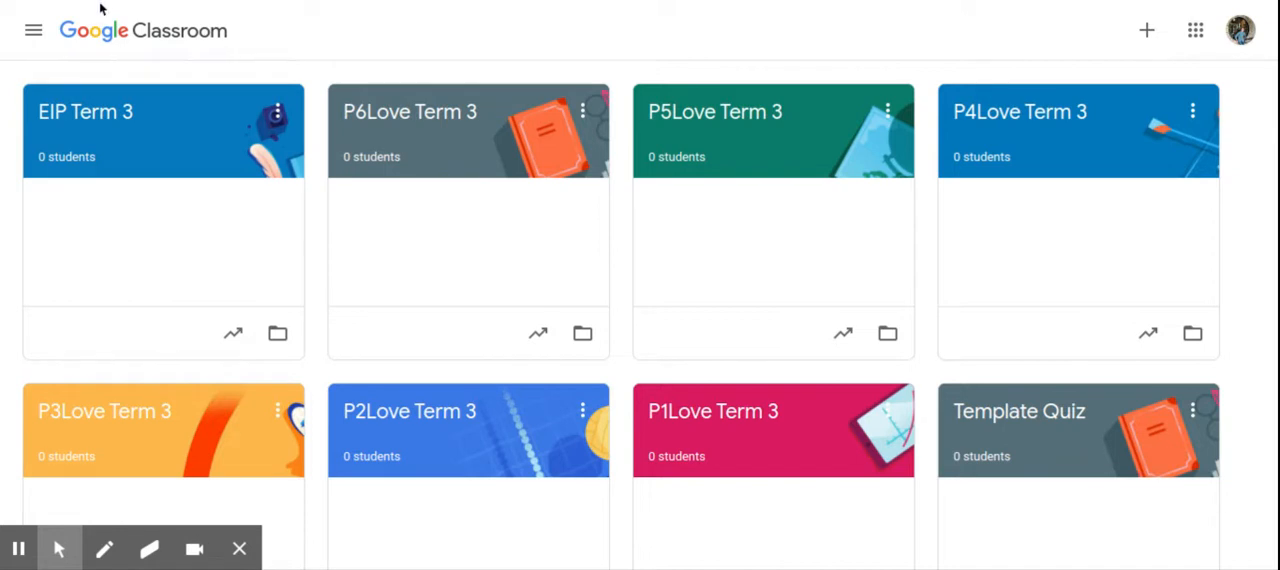
# - Switch to the P4Love Term 3 classwork page and look over its weekday topics
pyautogui.click(97, 2)
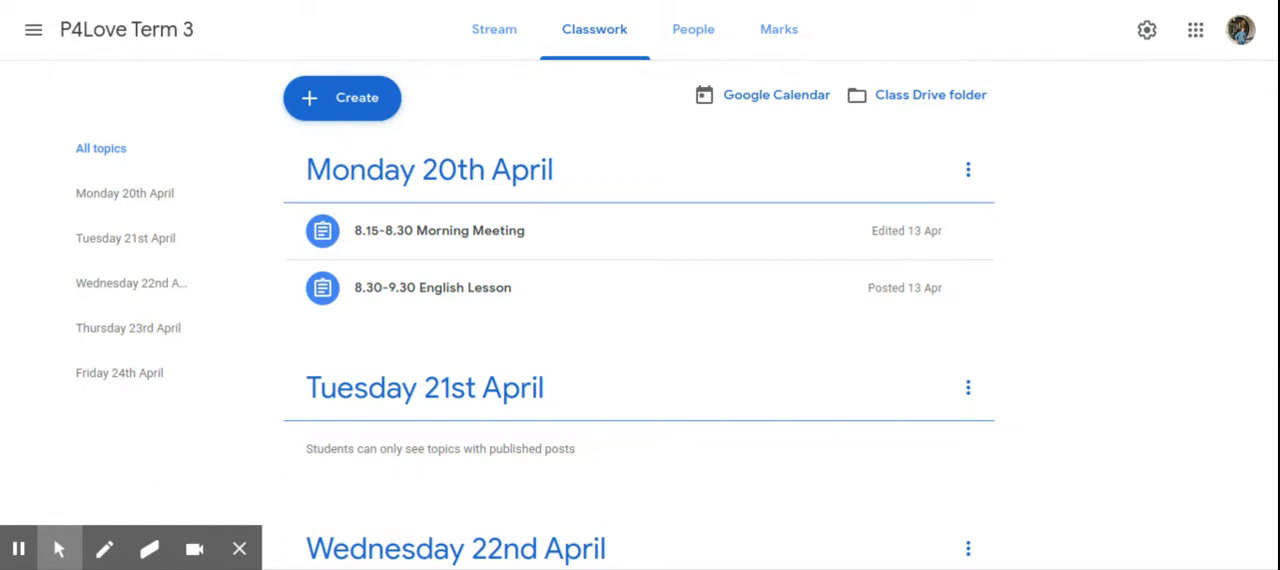
pyautogui.scroll(-1, 48, 27)
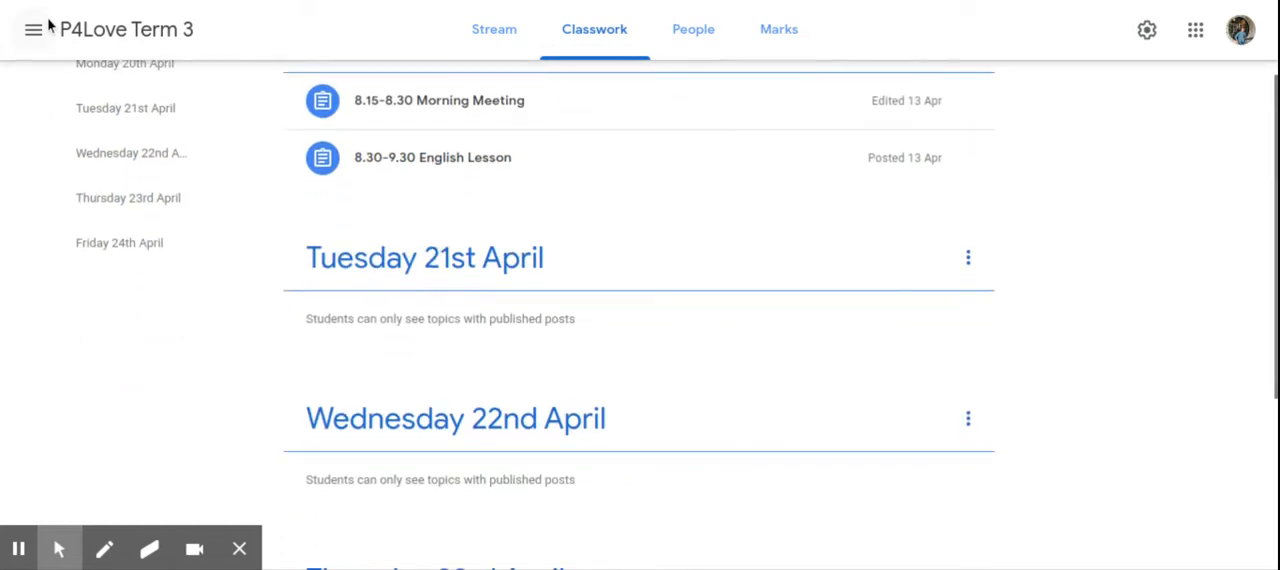
pyautogui.scroll(1, 48, 27)
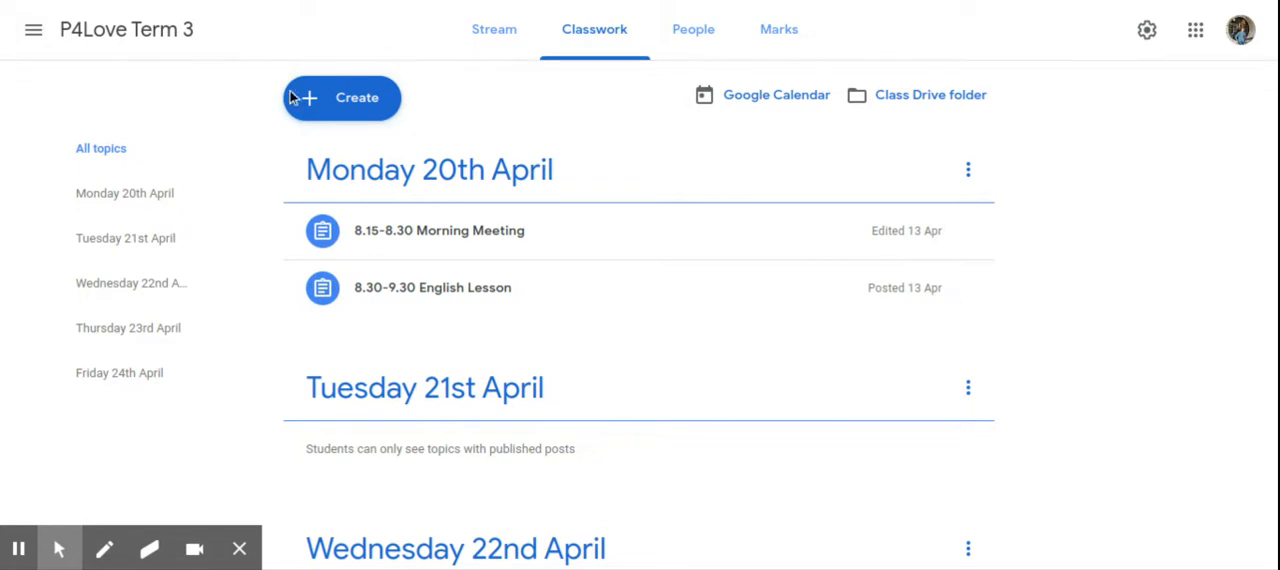
# - Create a new assignment in P4Love Term 3 titled "9.30-10.15 Health Lesson - Social Distancing"
pyautogui.click(370, 101)
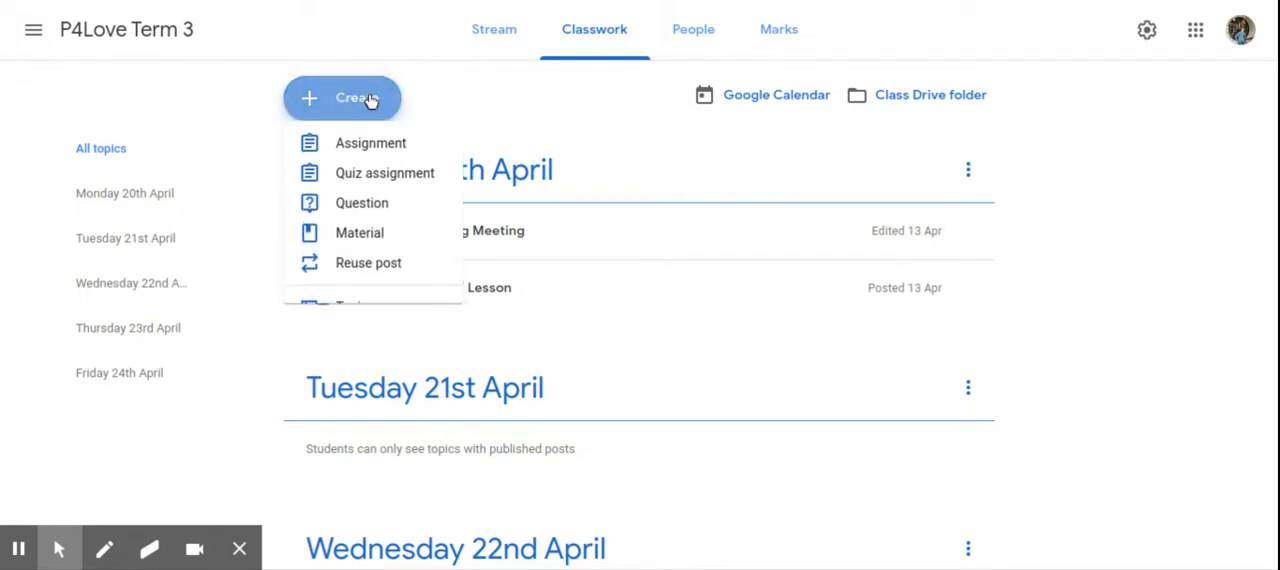
pyautogui.click(388, 160)
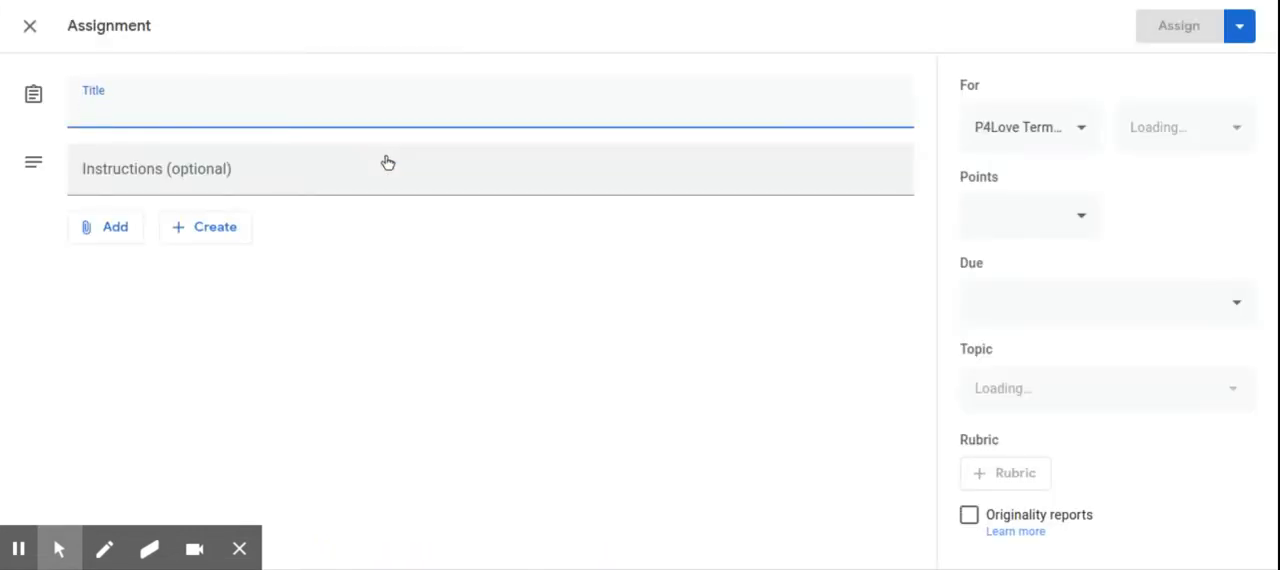
pyautogui.write('9.30-10.15 Health ')
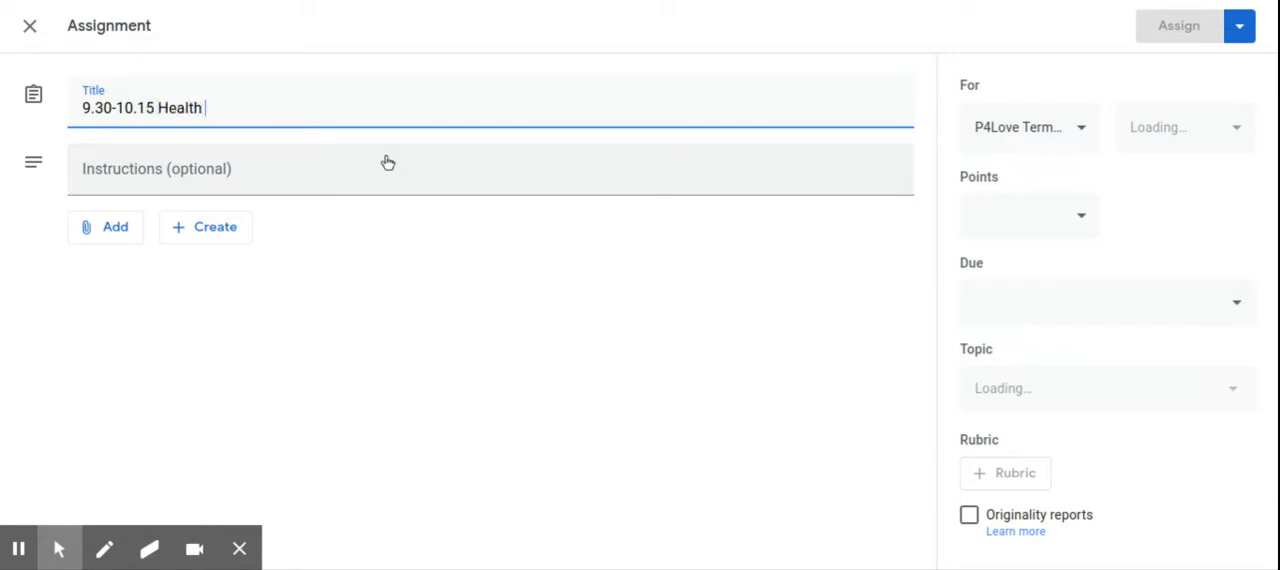
pyautogui.write('Lesson - SOci')
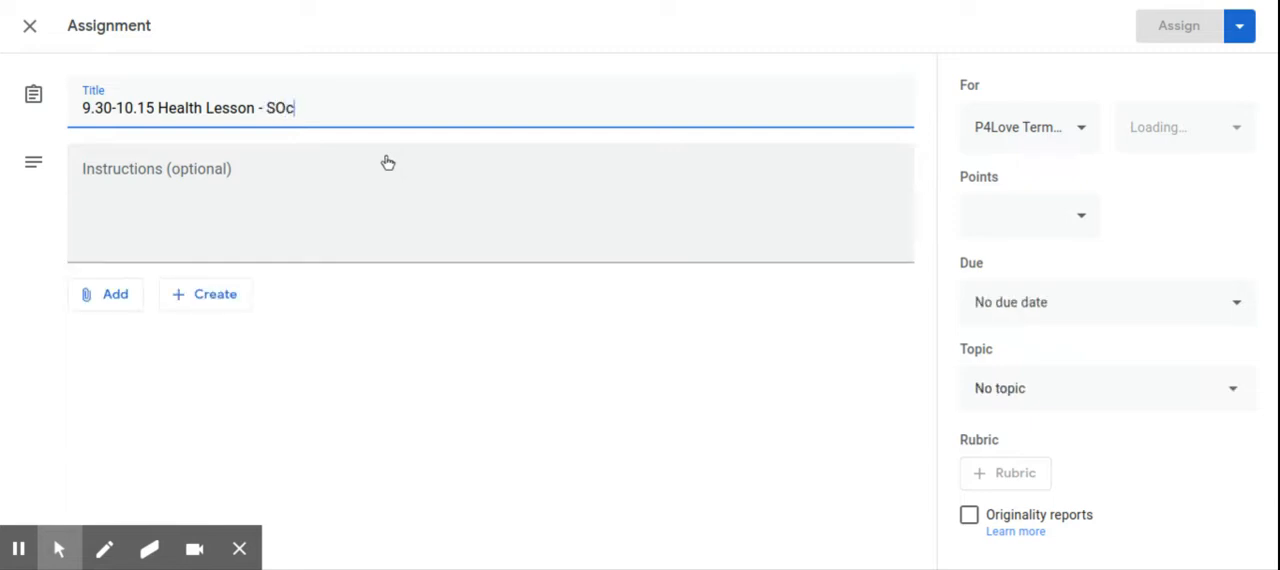
pyautogui.press('BackSpace')
pyautogui.press('BackSpace')
pyautogui.press('BackSpace')
pyautogui.write('oc')
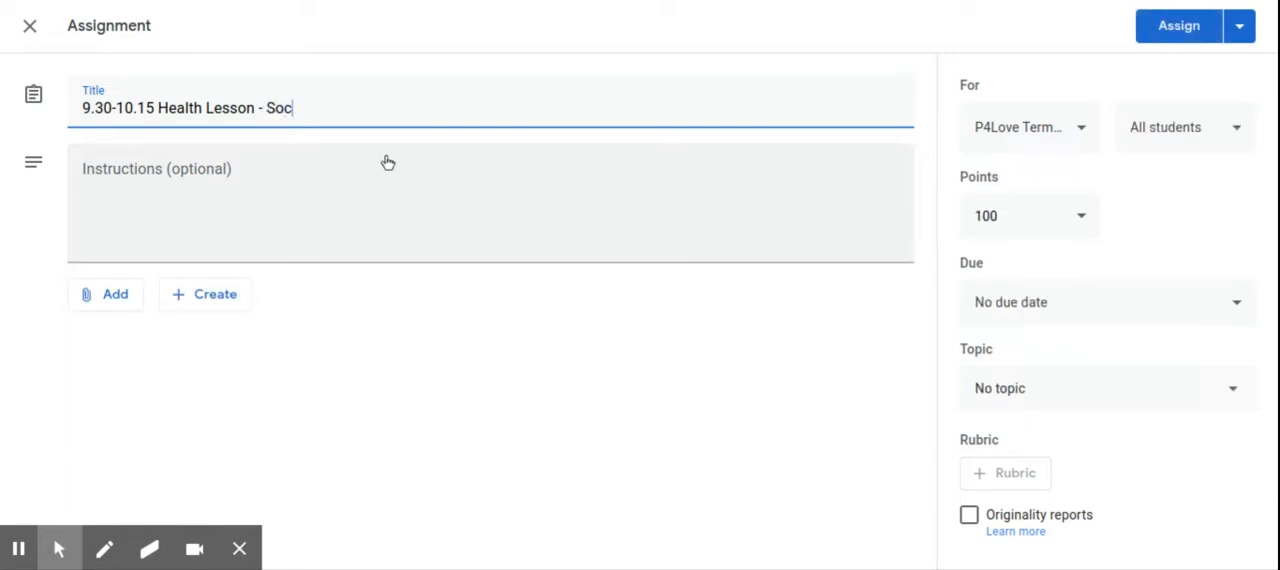
pyautogui.write('ial Distan')
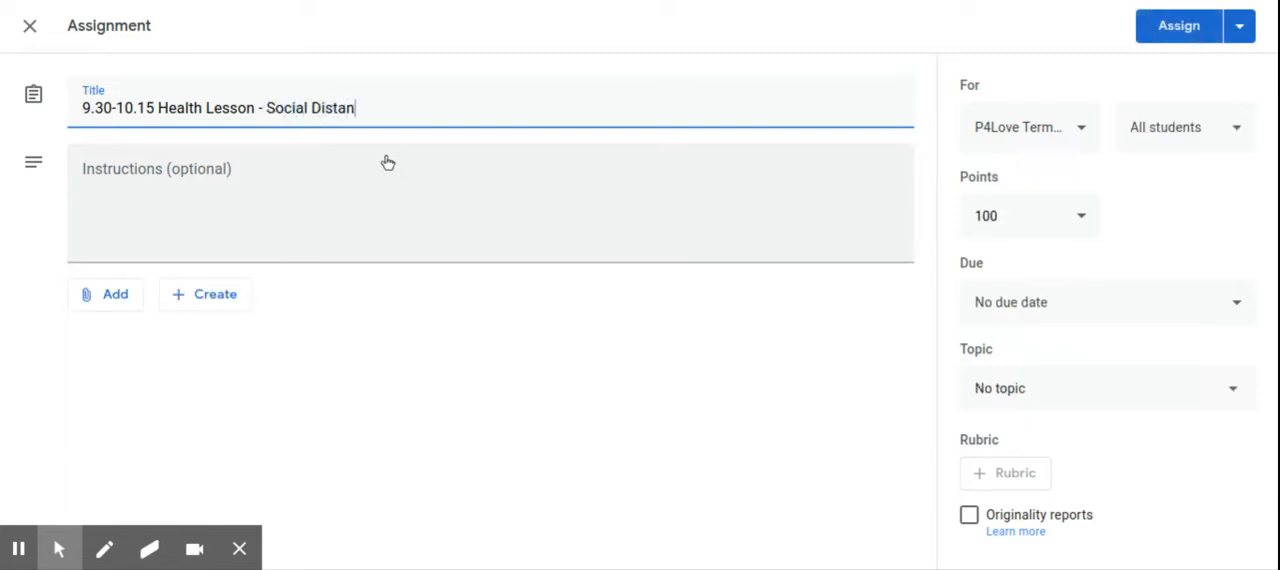
pyautogui.write('cing')
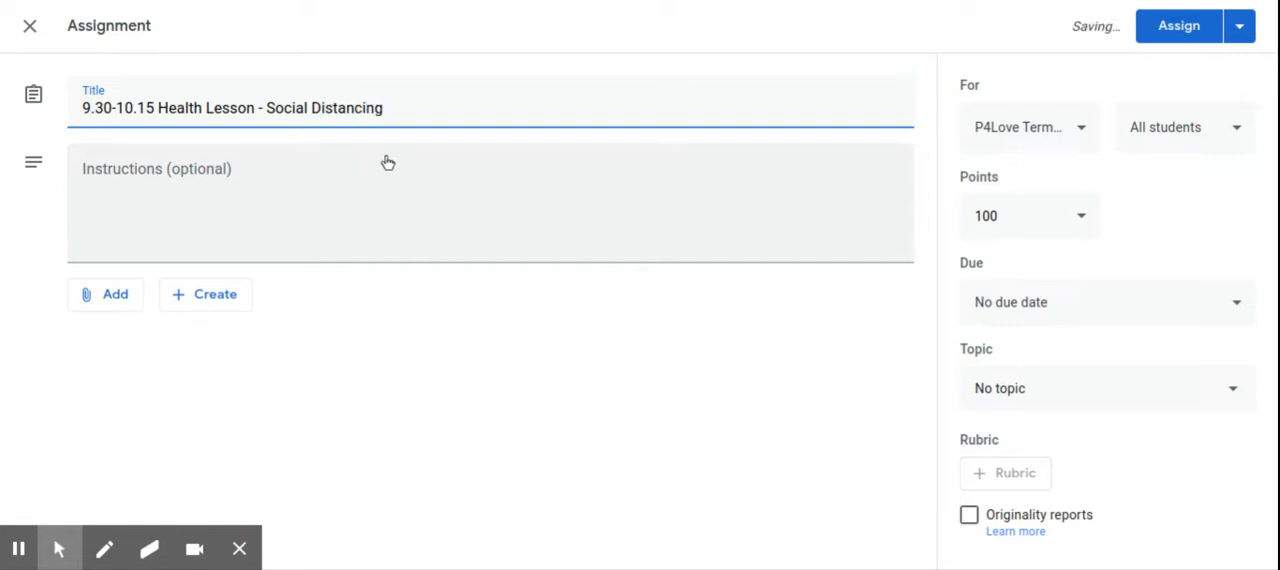
# - Paste the copied live stream and social distancing instructions into the assignment, adding a blank line after "Click on the link to join the live stream"
pyautogui.click(202, 191)
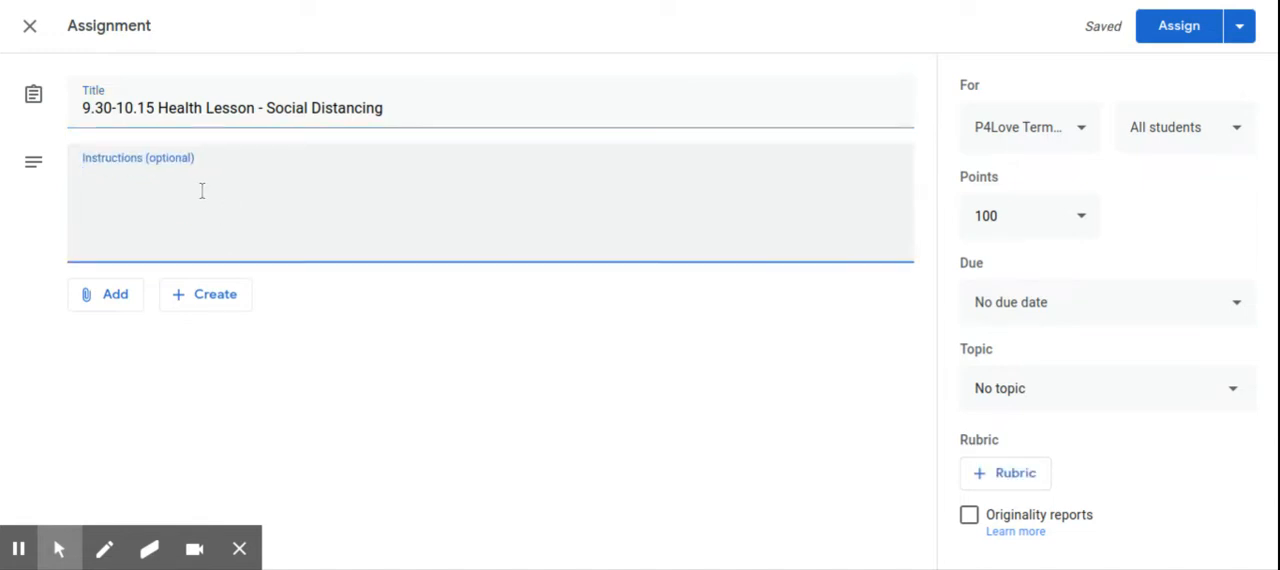
pyautogui.write("Click on the link to join the live stream Please prepare to share a couple of examples of times you've followed social distancing guidelines")
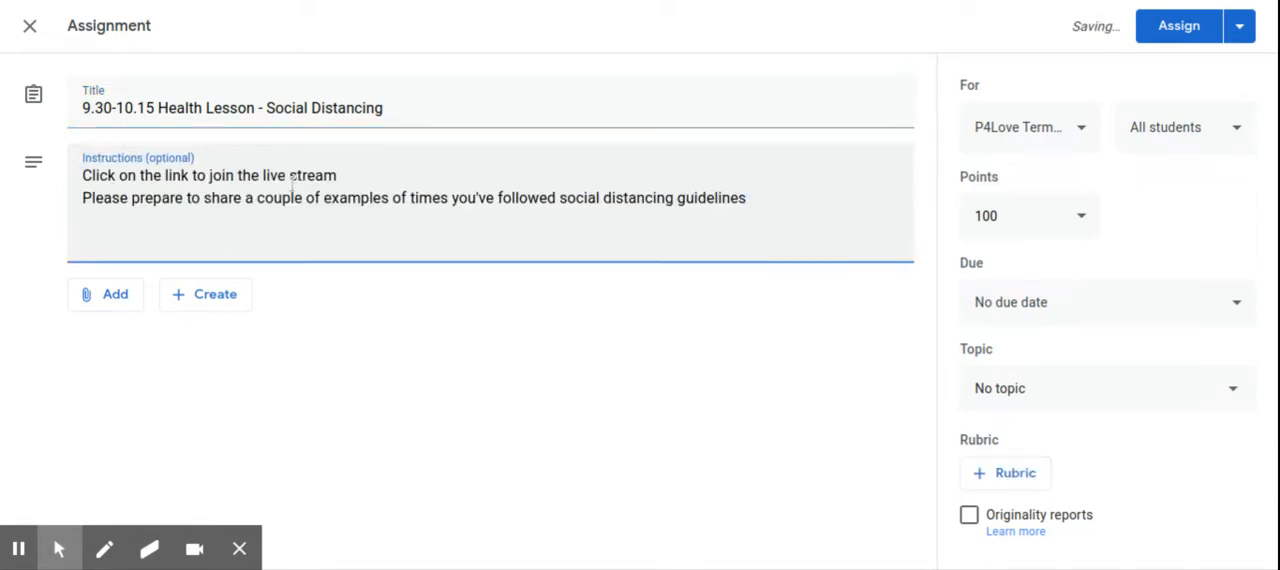
pyautogui.click(338, 176)
pyautogui.press('Return')
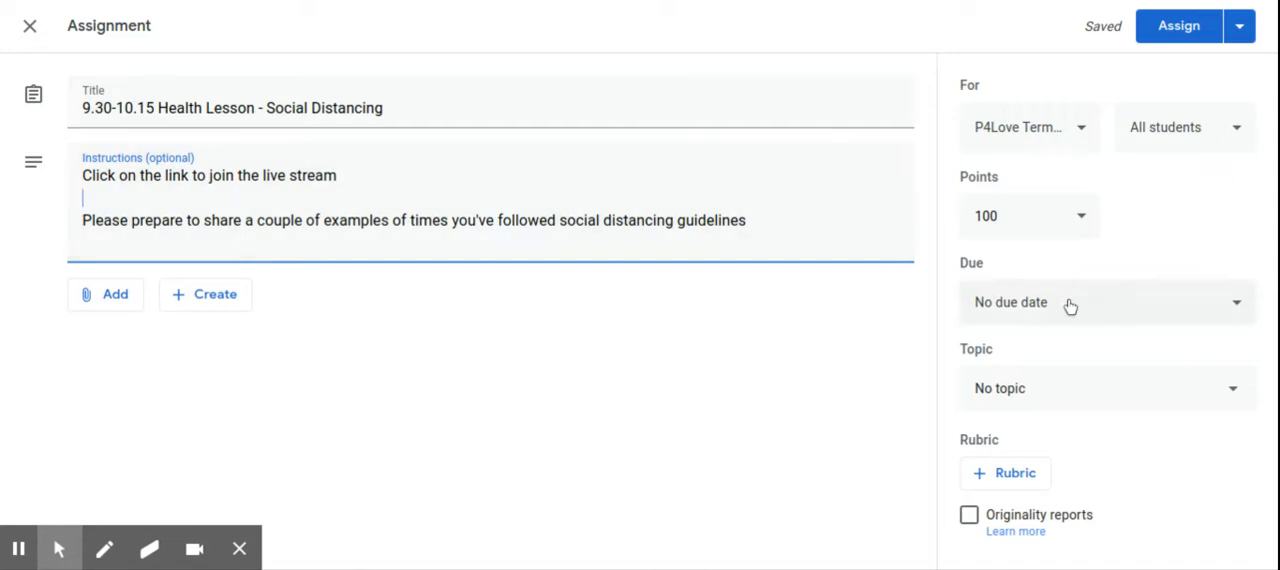
# - File the assignment under the topic Monday 20th April and assign it to the class
pyautogui.click(1035, 399)
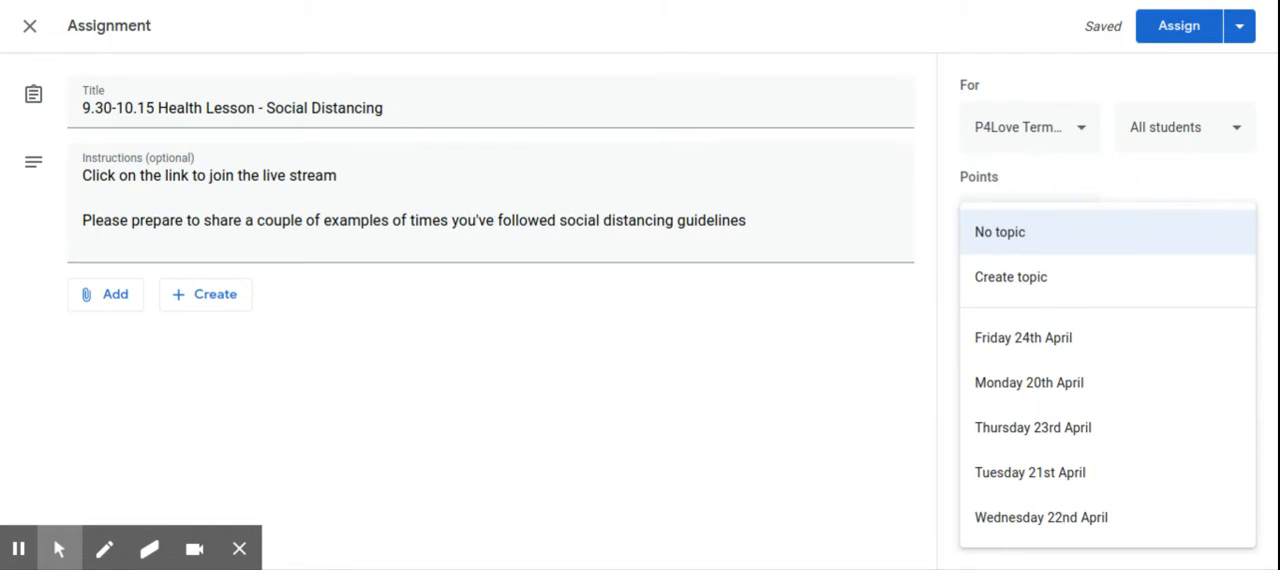
pyautogui.click(1035, 384)
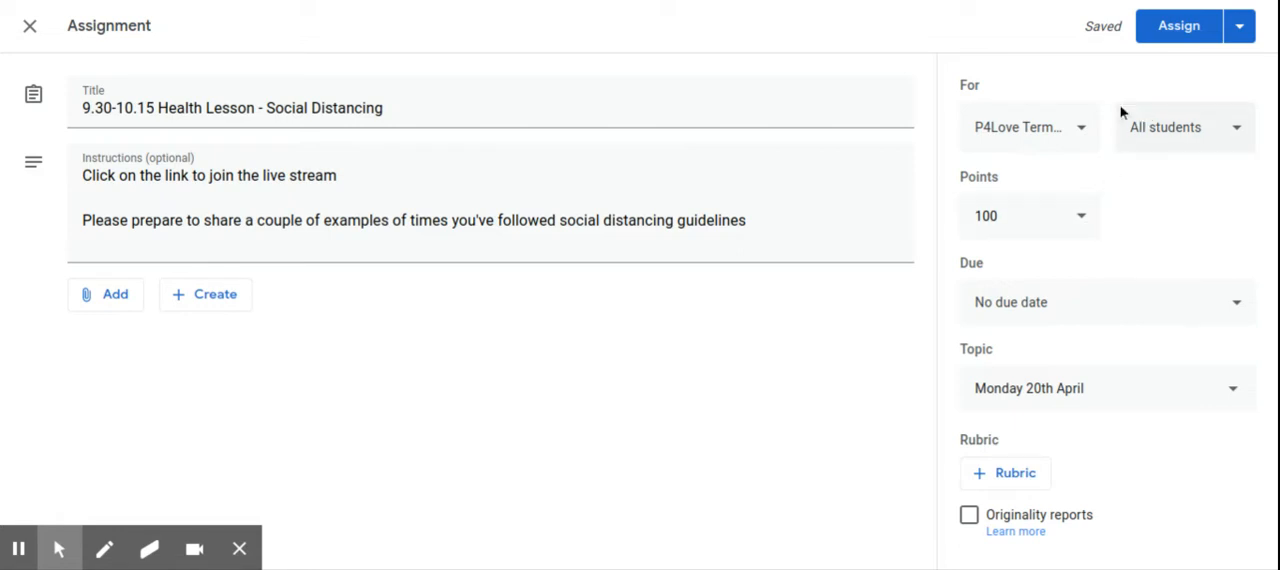
pyautogui.click(1175, 38)
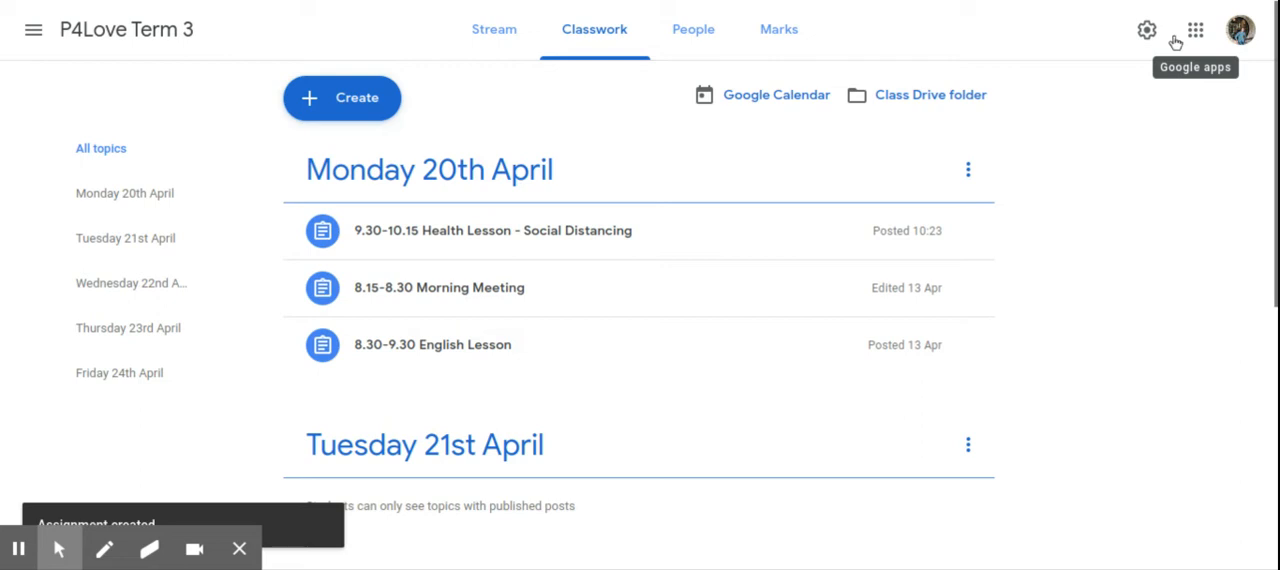
# - Move the 9.30-10.15 Health Lesson down two places in Monday 20th April, below the 8.30-9.30 English Lesson
pyautogui.click(968, 233)
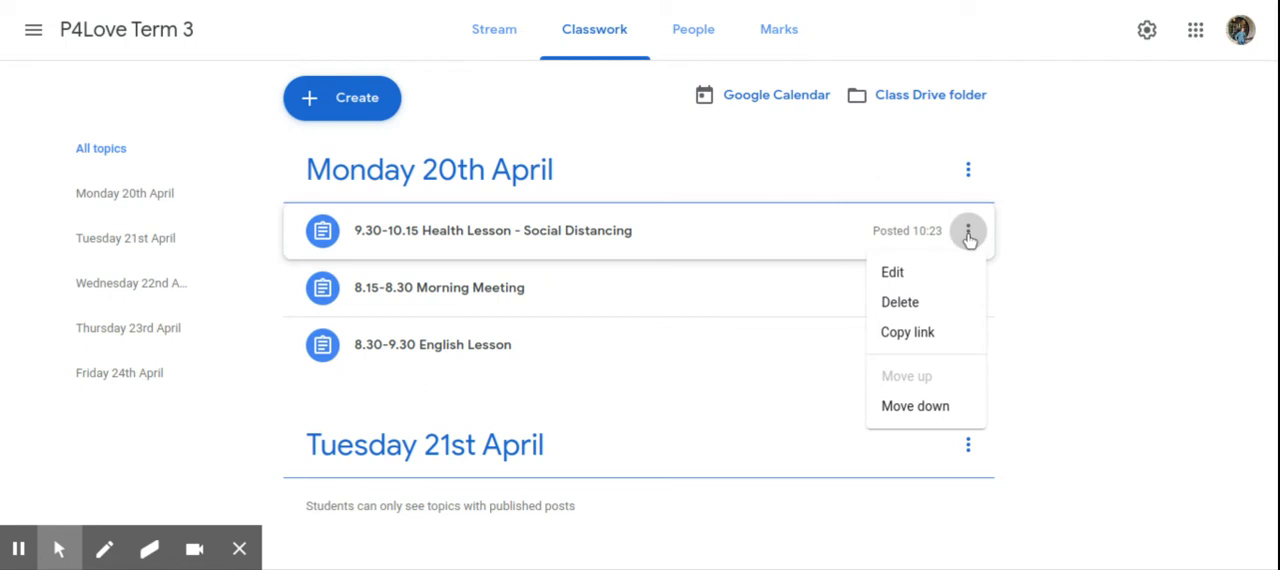
pyautogui.click(933, 408)
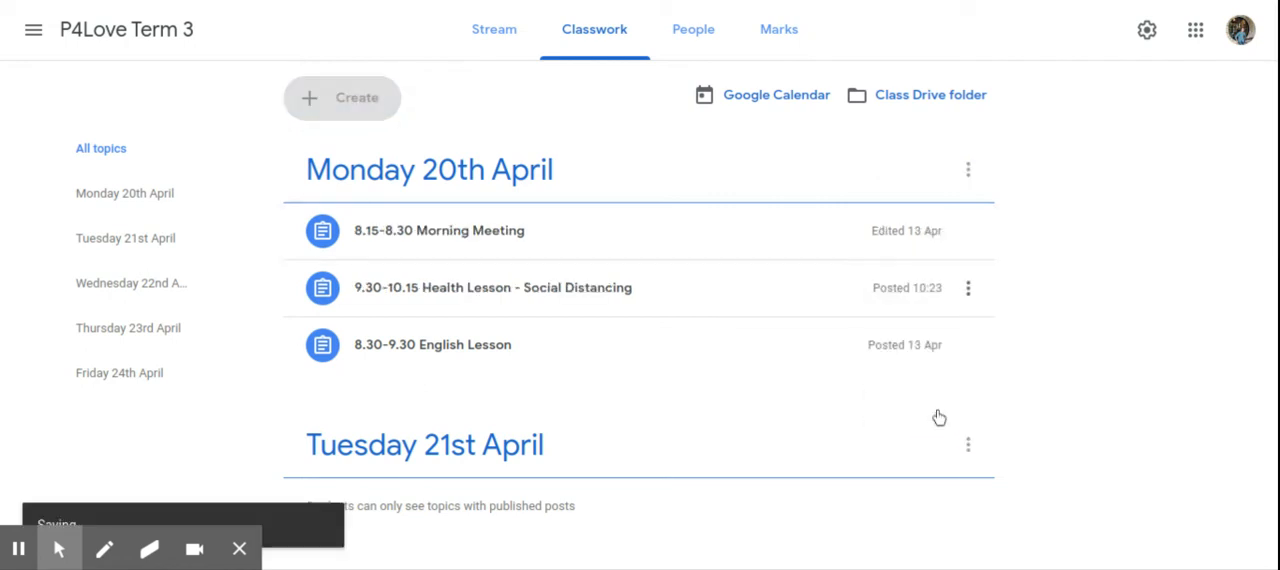
pyautogui.click(968, 288)
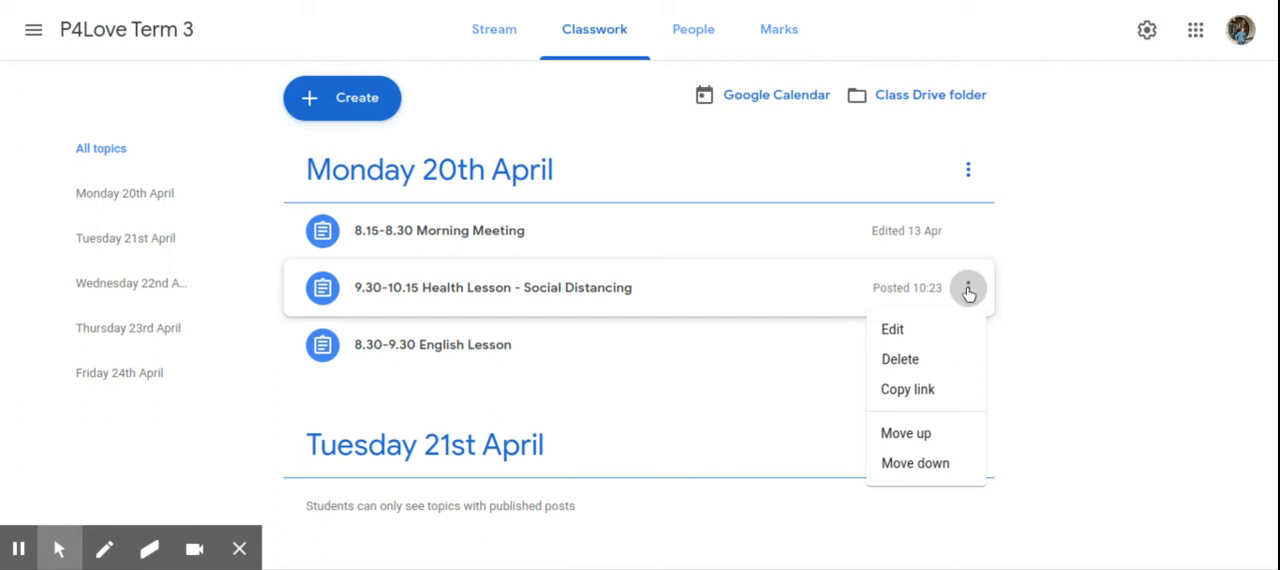
pyautogui.click(927, 472)
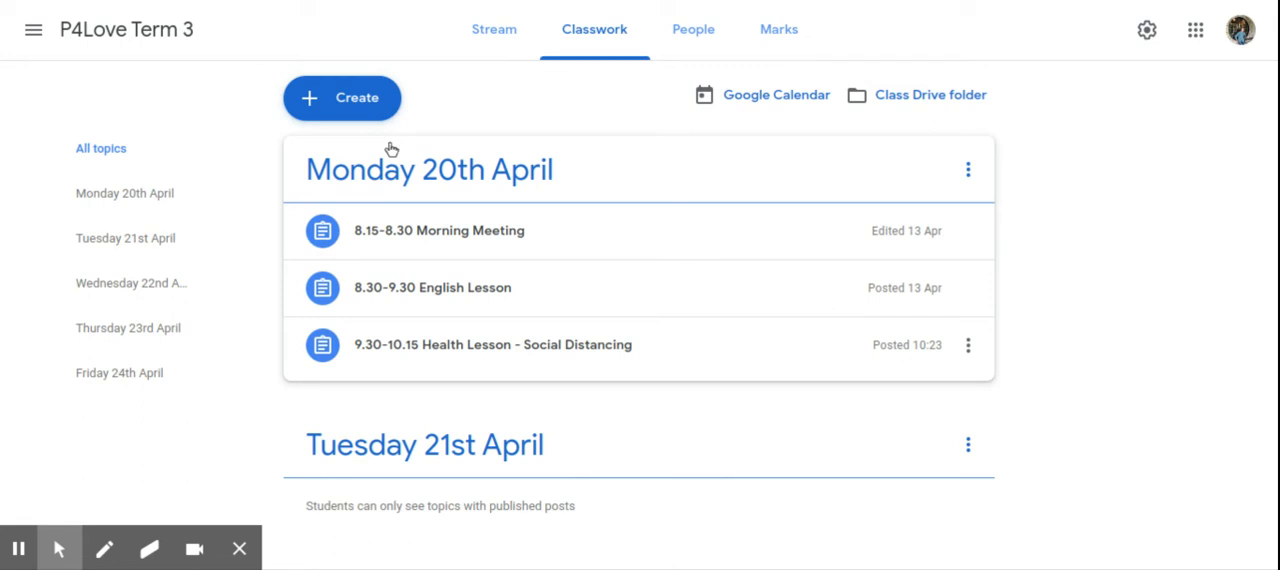
pyautogui.scroll(-1, 430, 150)
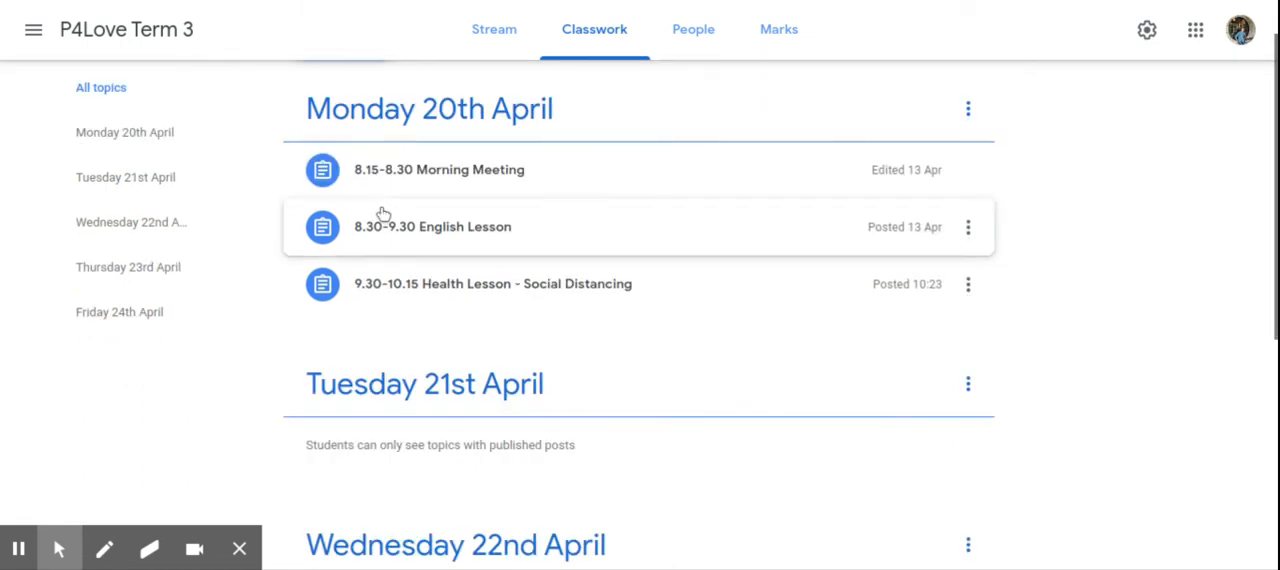
pyautogui.scroll(-2, 380, 210)
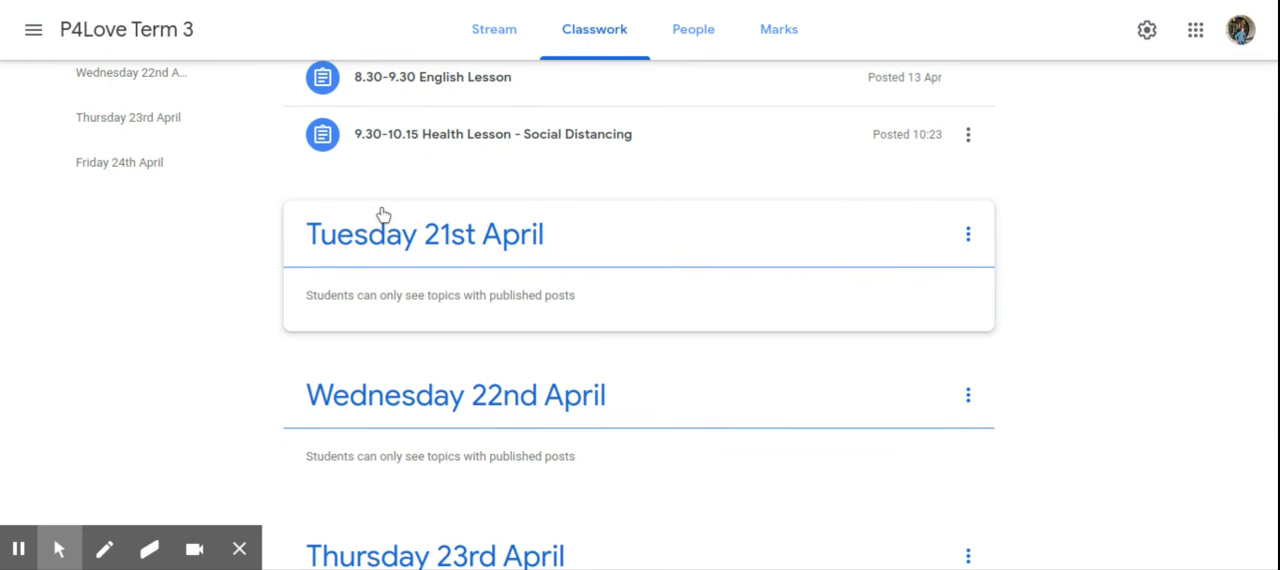
pyautogui.scroll(-2, 383, 215)
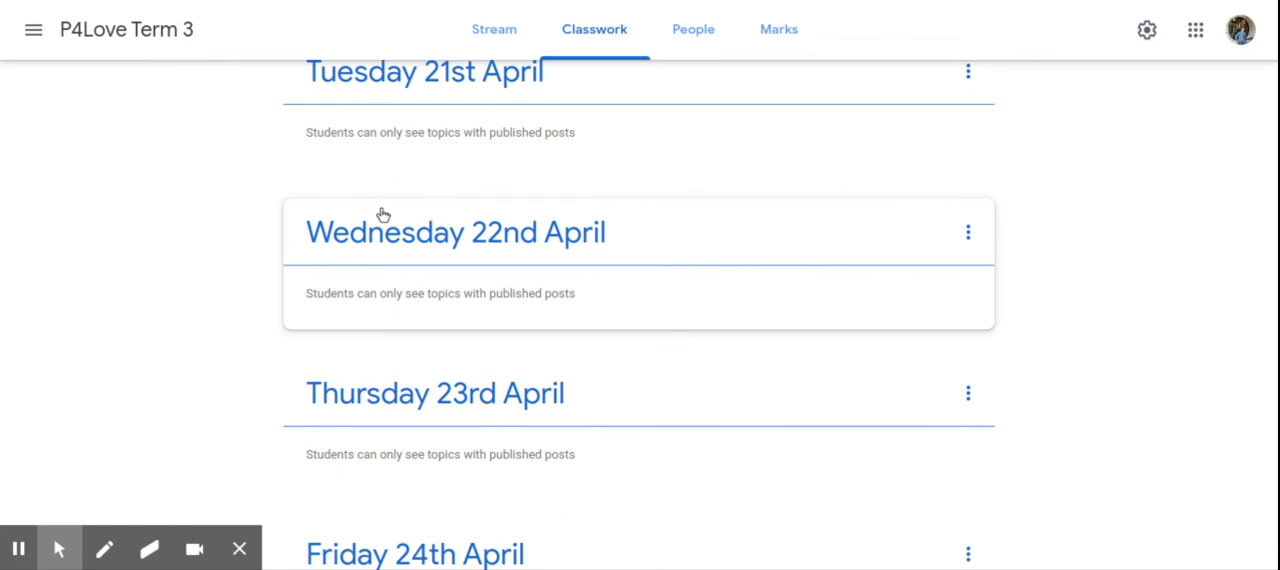
pyautogui.scroll(2, 383, 215)
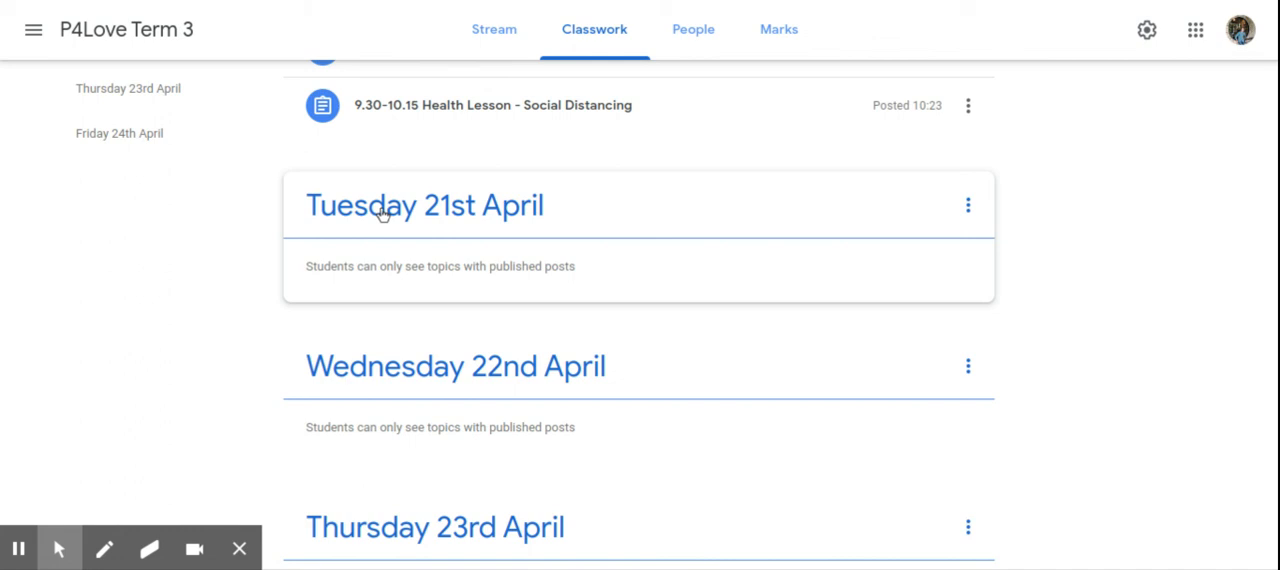
pyautogui.scroll(3, 383, 215)
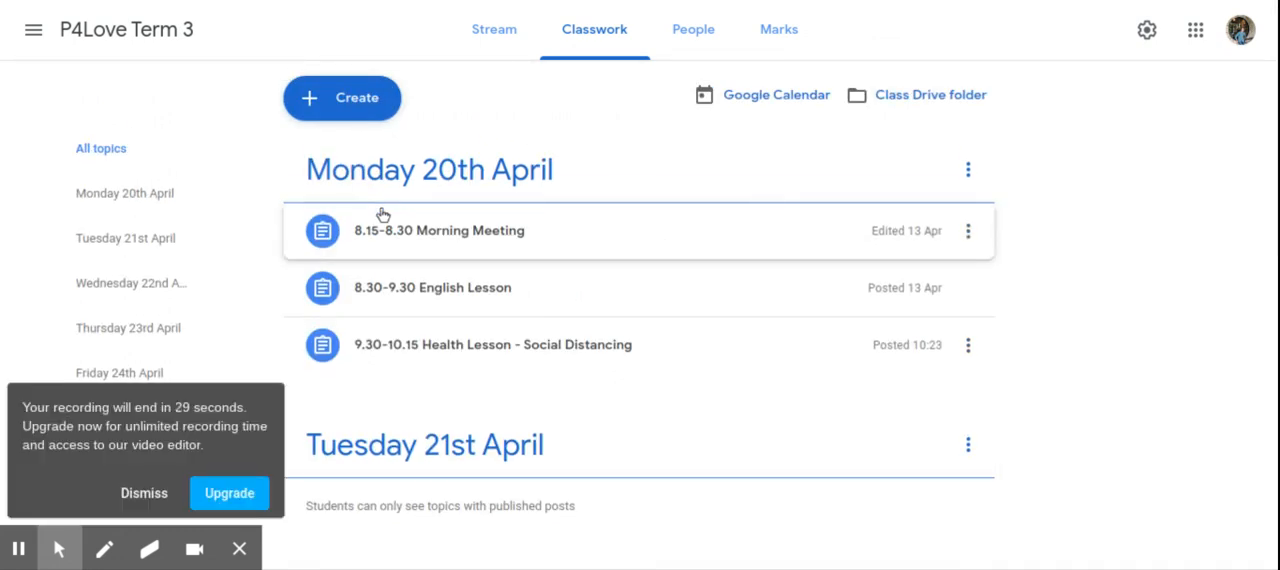
pyautogui.scroll(-1, 383, 215)
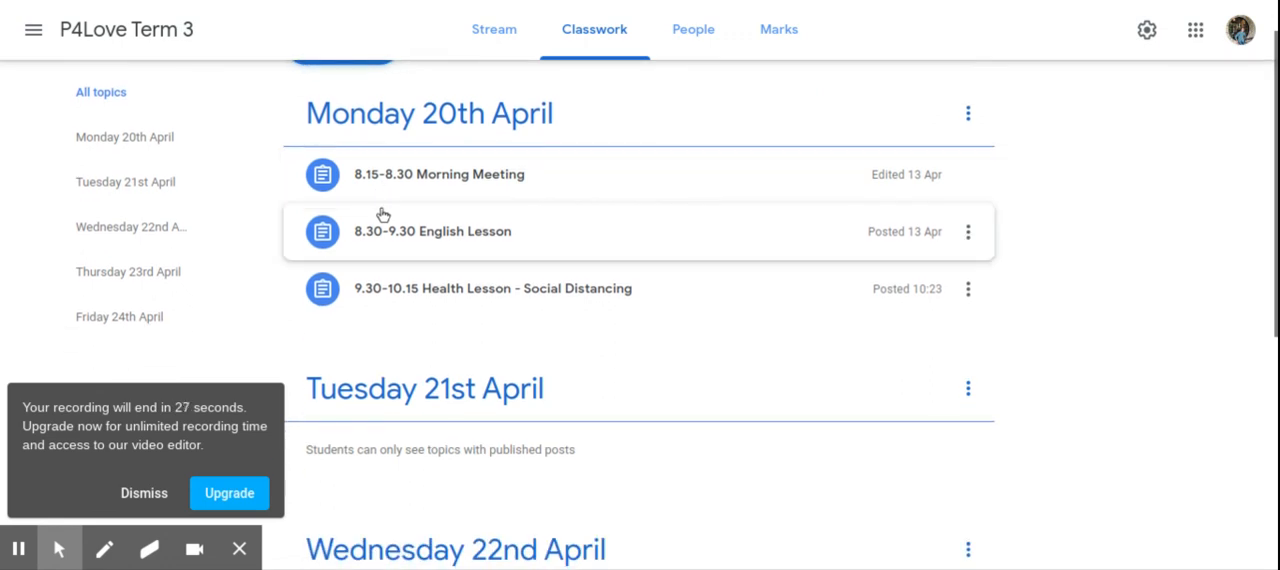